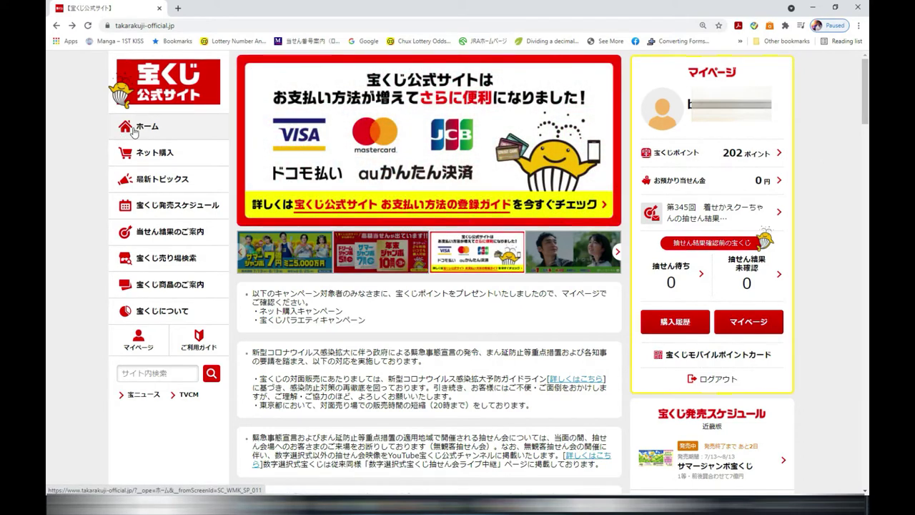
- Open the 第346回 着せかえクーちゃん purchase page via ネット購入 and scroll to its fruit-selection form
mouse_move(140, 152)
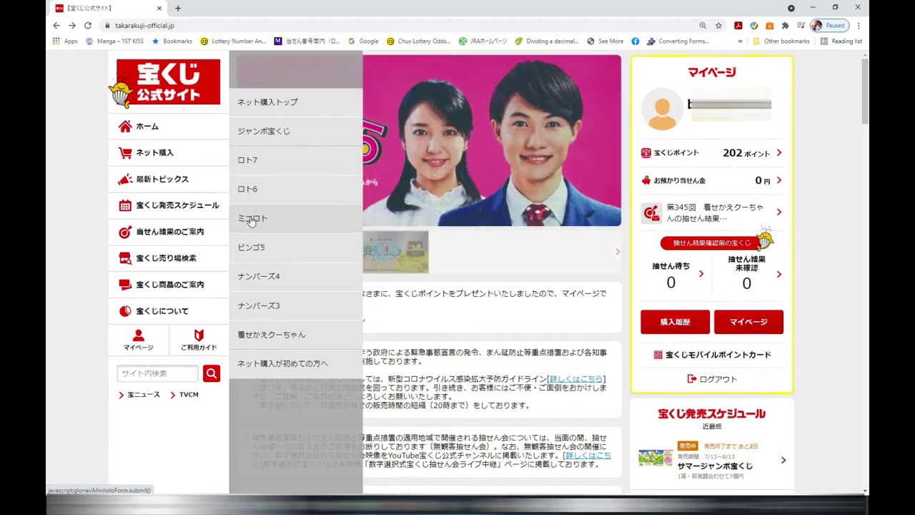
left_click(256, 334)
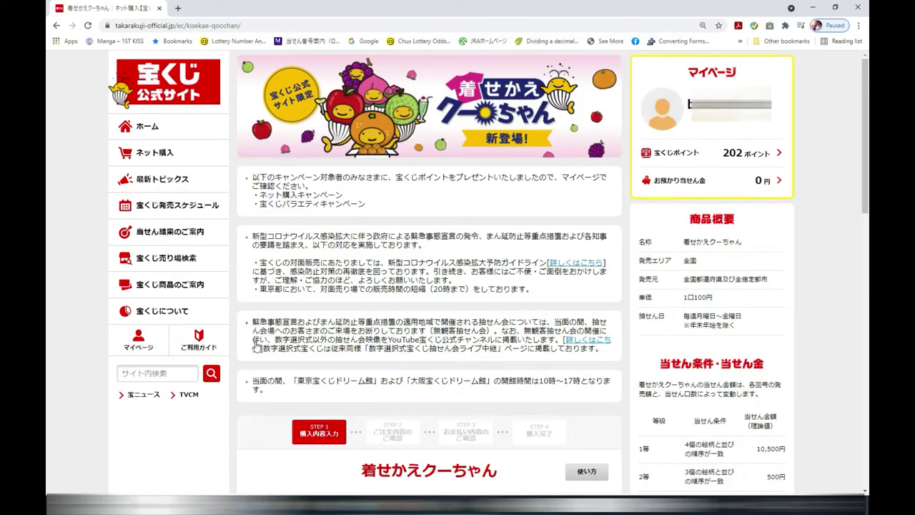
scroll(472, 272, "down", 5)
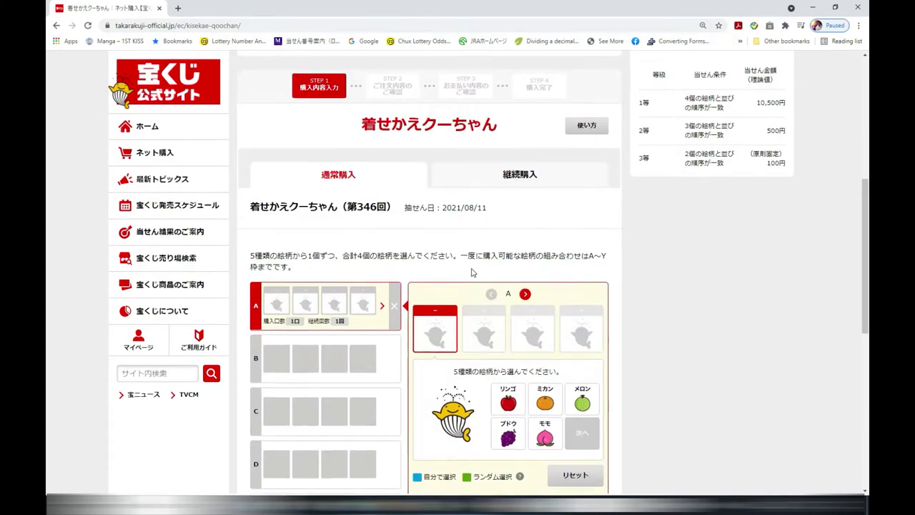
scroll(471, 272, "down", 1)
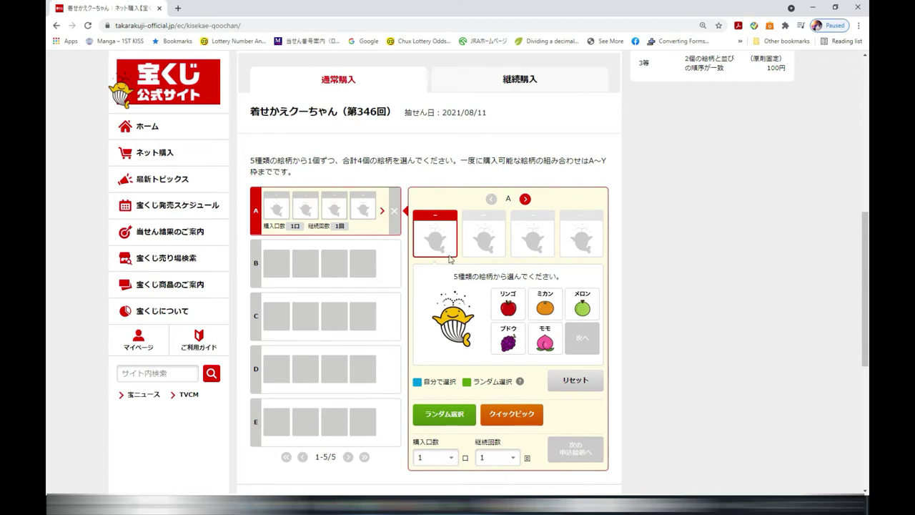
- Fill row A's four slots in order with リンゴ, ミカン, メロン and モモ
left_click(508, 308)
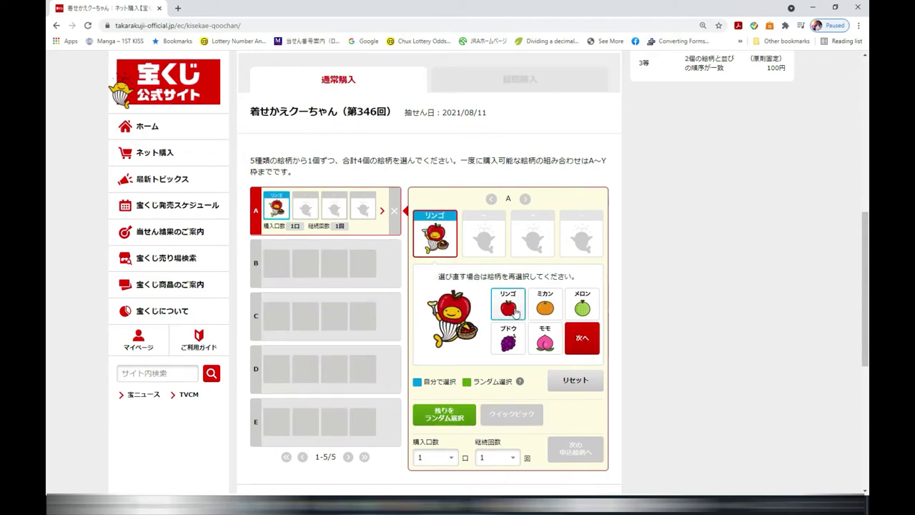
left_click(484, 236)
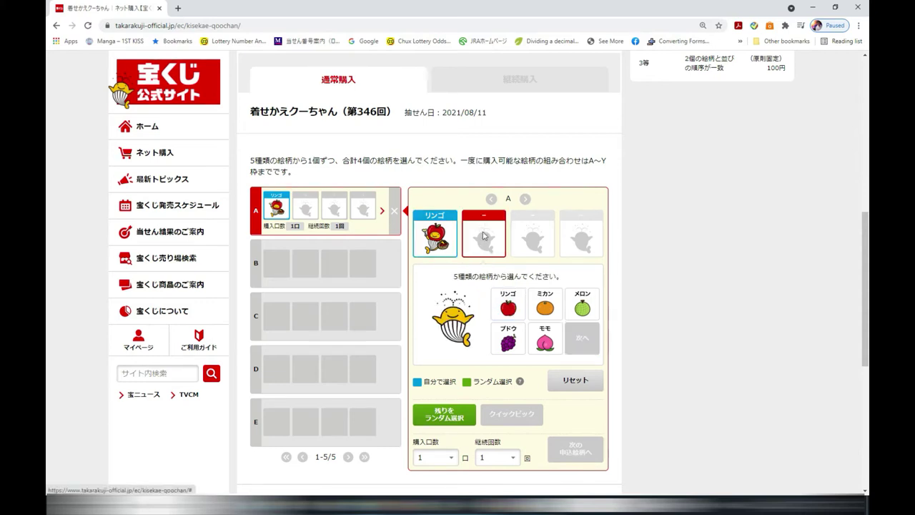
left_click(545, 302)
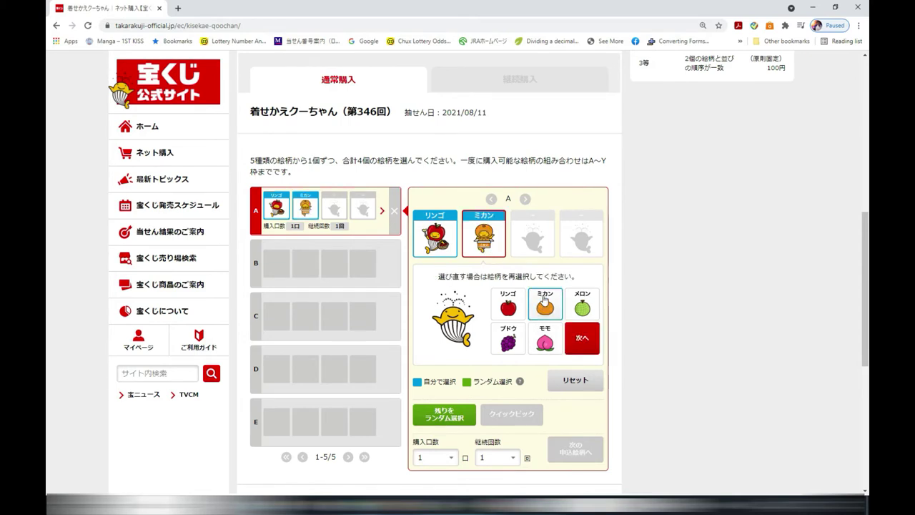
left_click(540, 238)
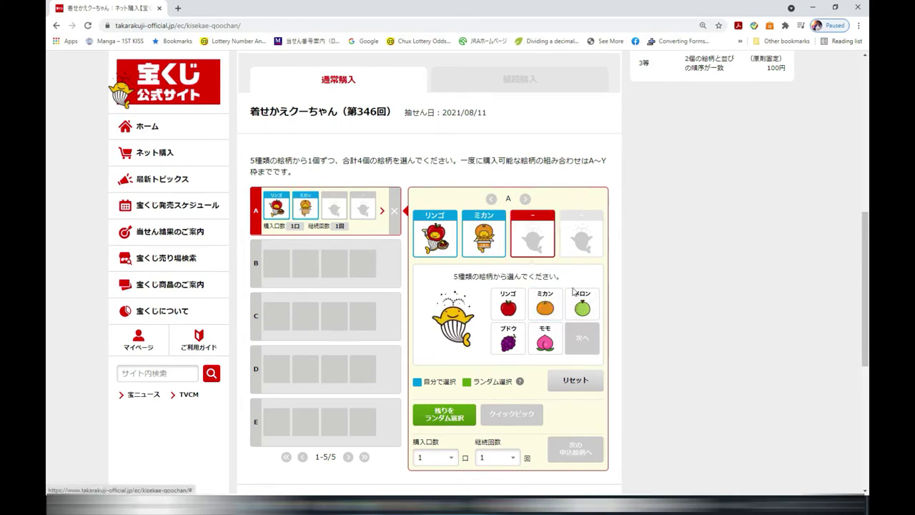
left_click(582, 306)
left_click(581, 230)
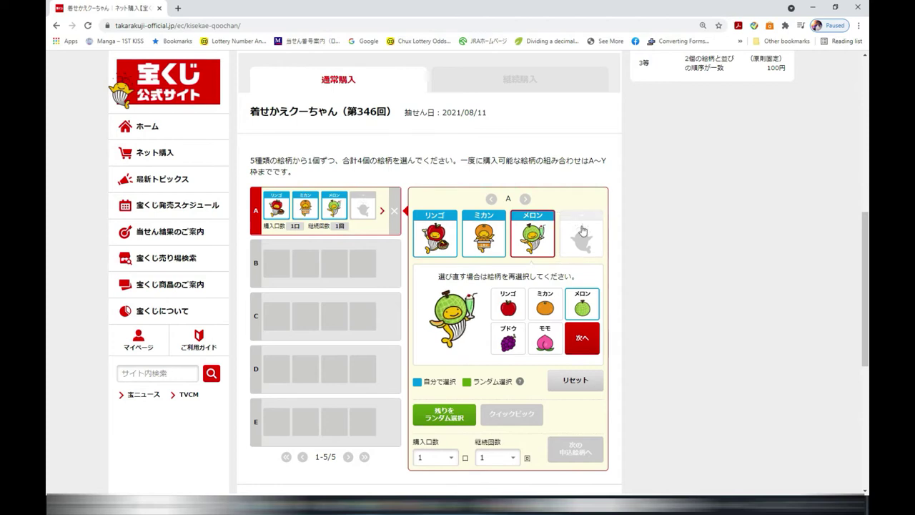
left_click(545, 342)
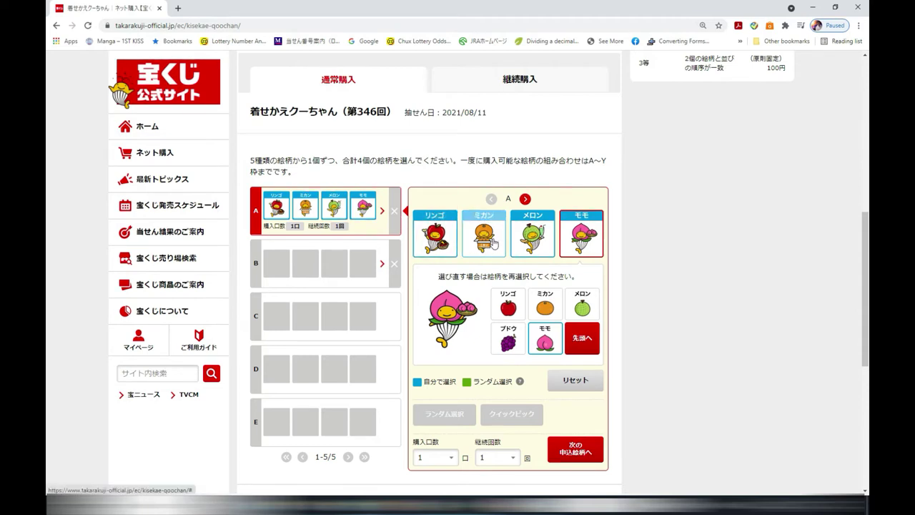
- Swap row A's second fruit through モモ, ブドウ, リンゴ and メロン, then clear row A with ×
left_click(490, 244)
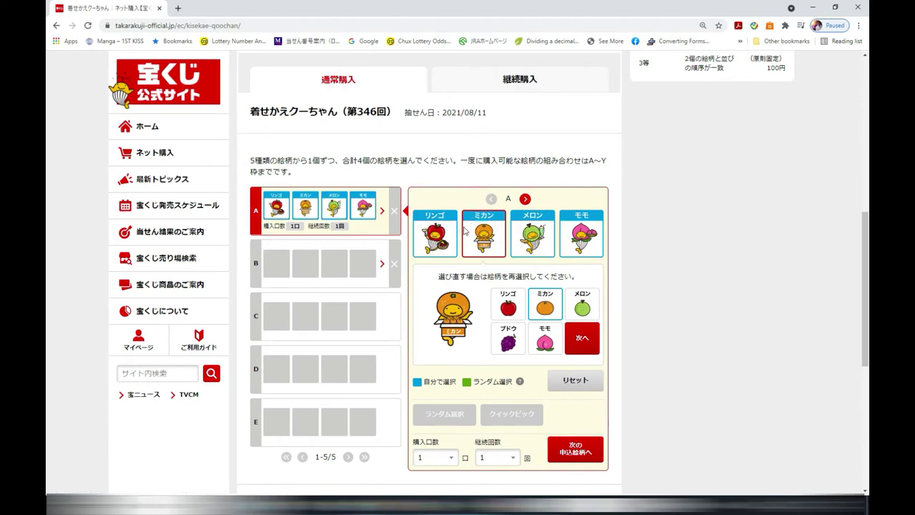
left_click(543, 343)
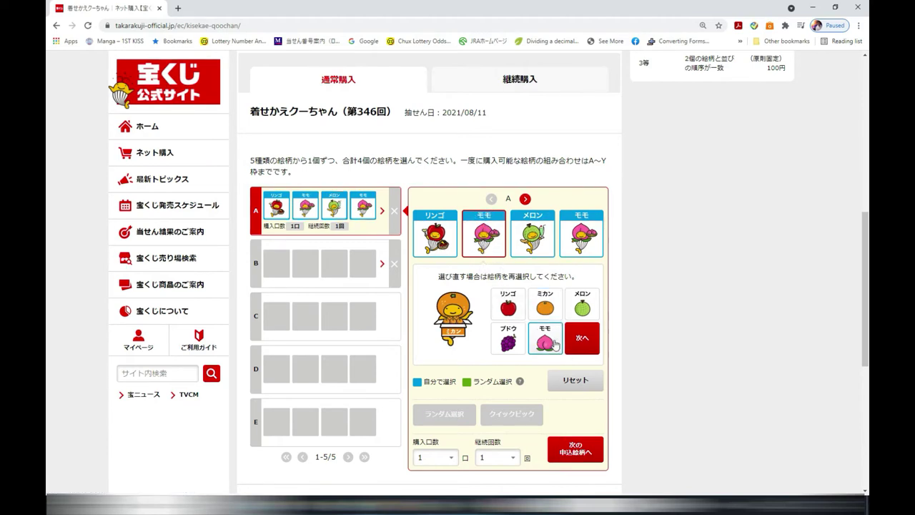
left_click(507, 342)
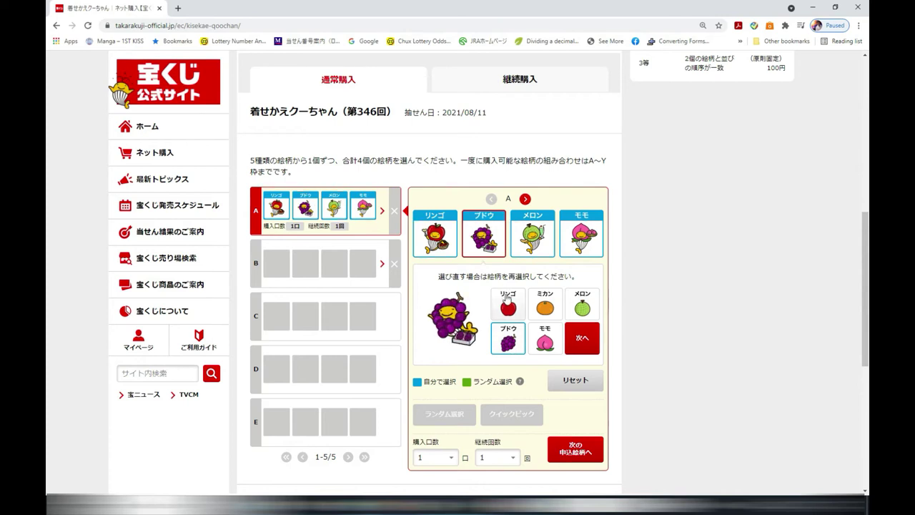
left_click(506, 300)
left_click(581, 306)
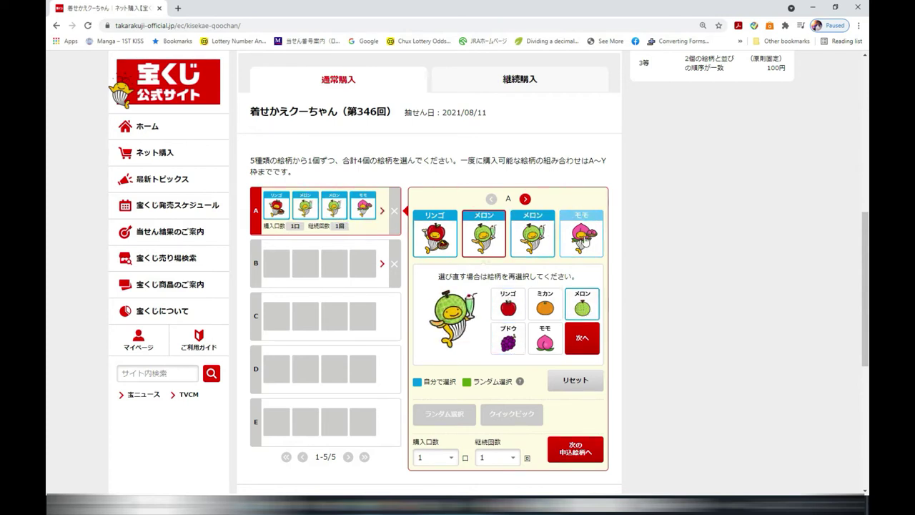
left_click(394, 214)
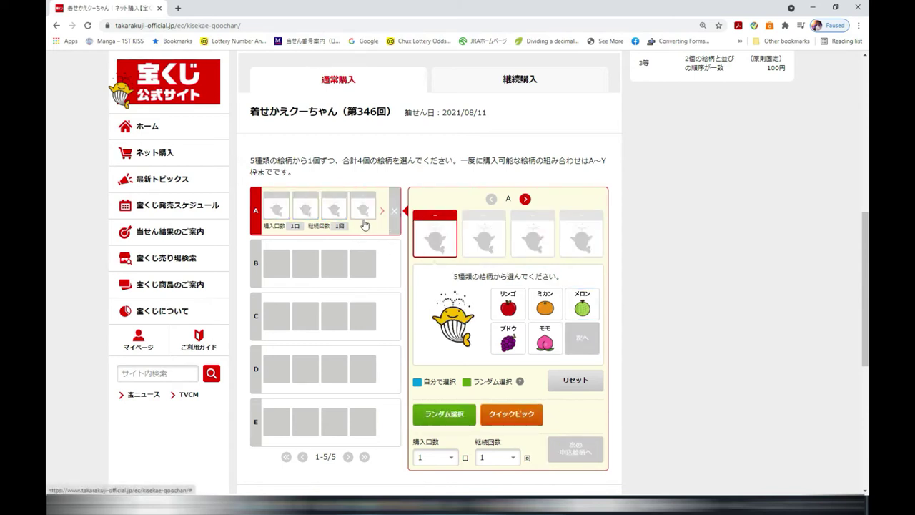
- Try クイックピック, reset row A, then re-roll its fruits four times with ランダム選択
left_click(521, 427)
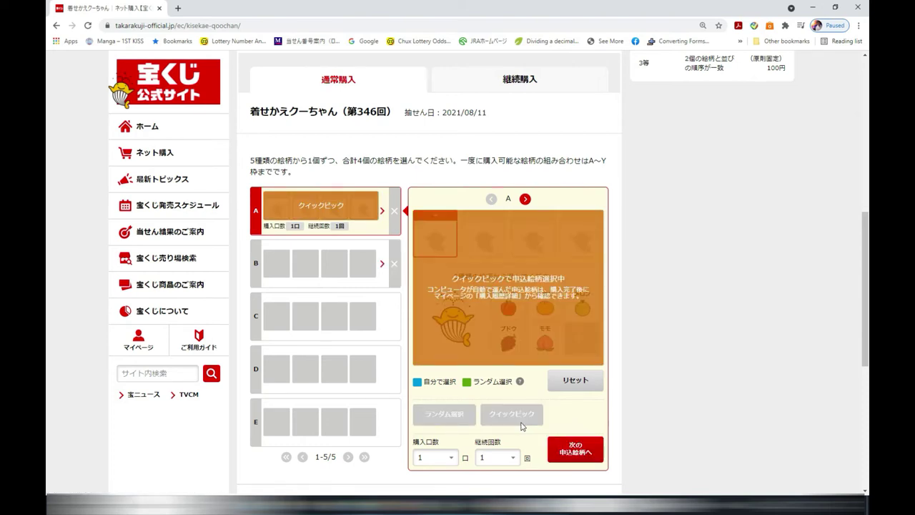
left_click(565, 380)
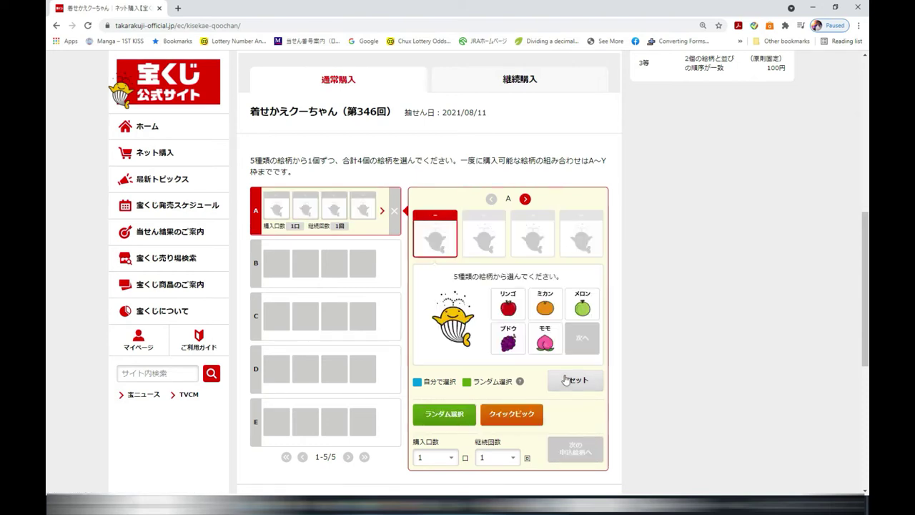
left_click(430, 415)
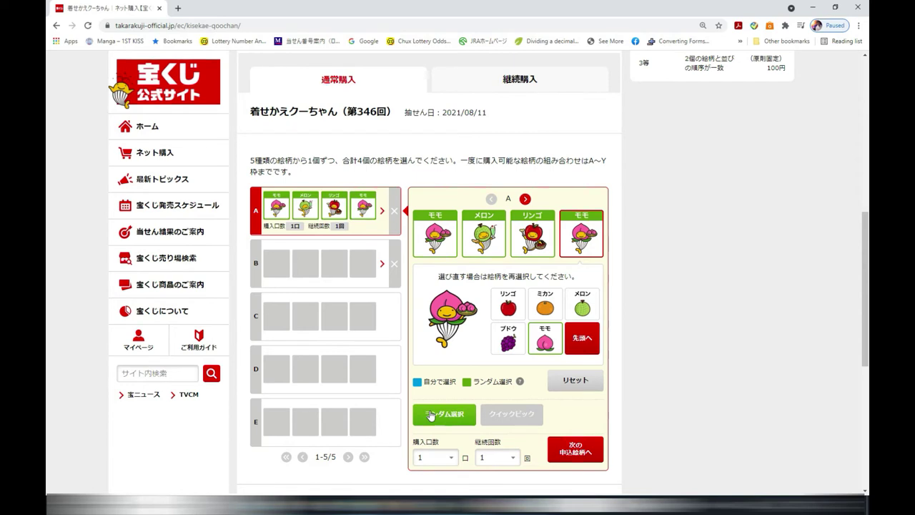
left_click(430, 416)
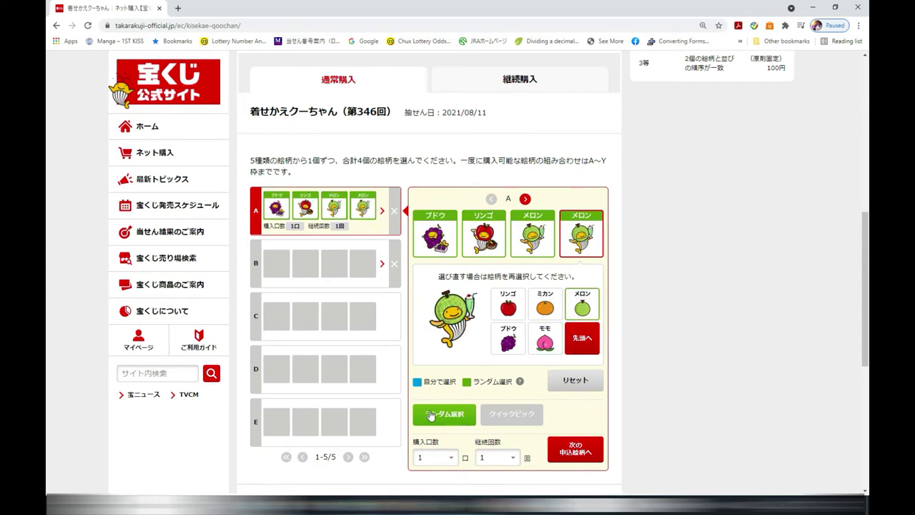
left_click(430, 416)
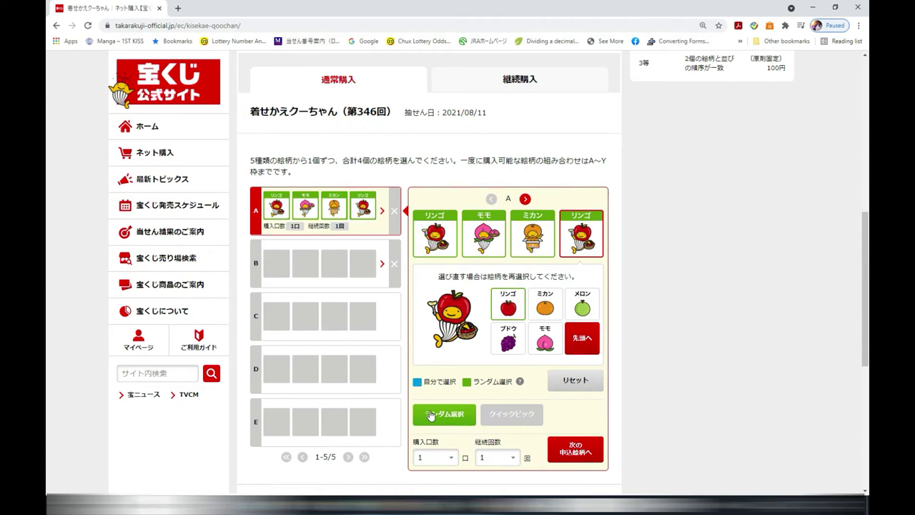
left_click(430, 416)
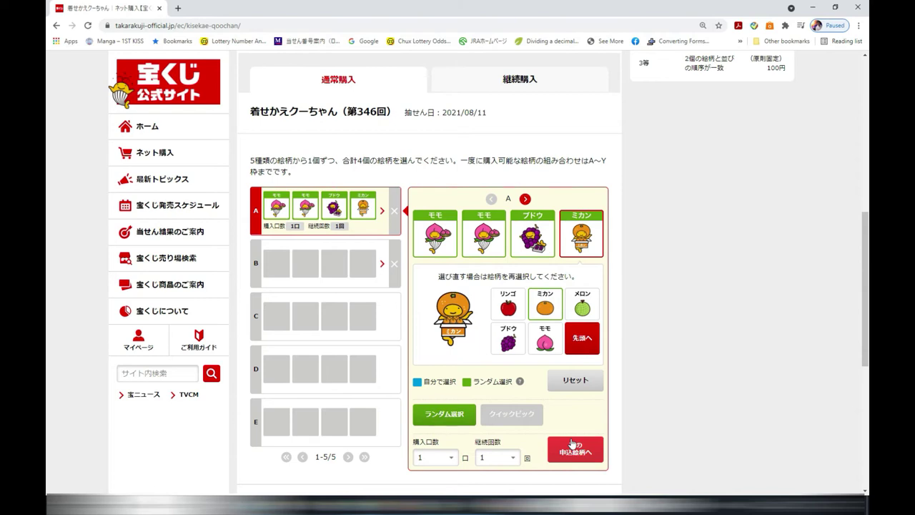
- Reset row A and manually pick ミカン, メロン, ミカン, リンゴ for its four slots
left_click(568, 379)
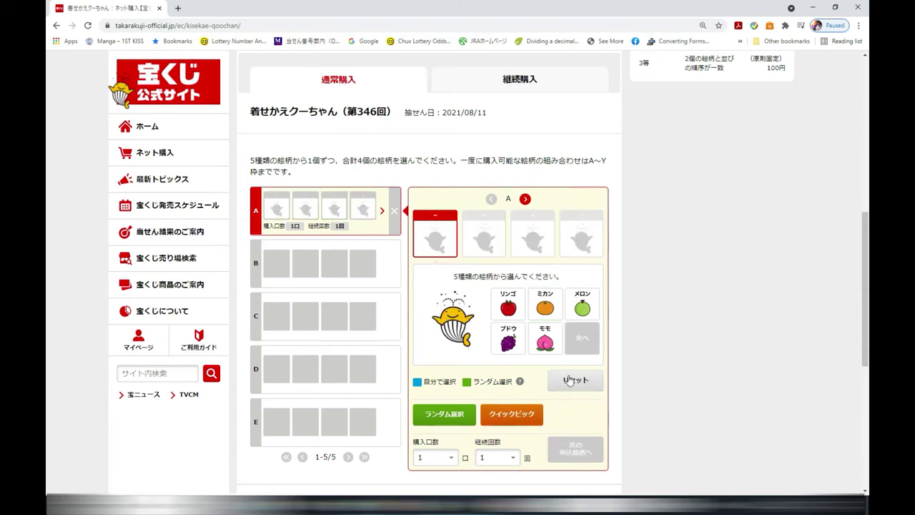
left_click(545, 306)
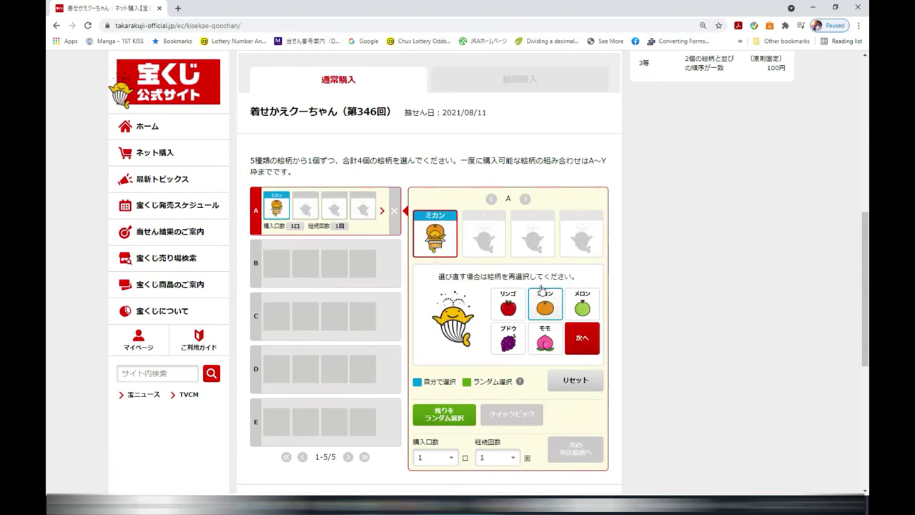
left_click(582, 337)
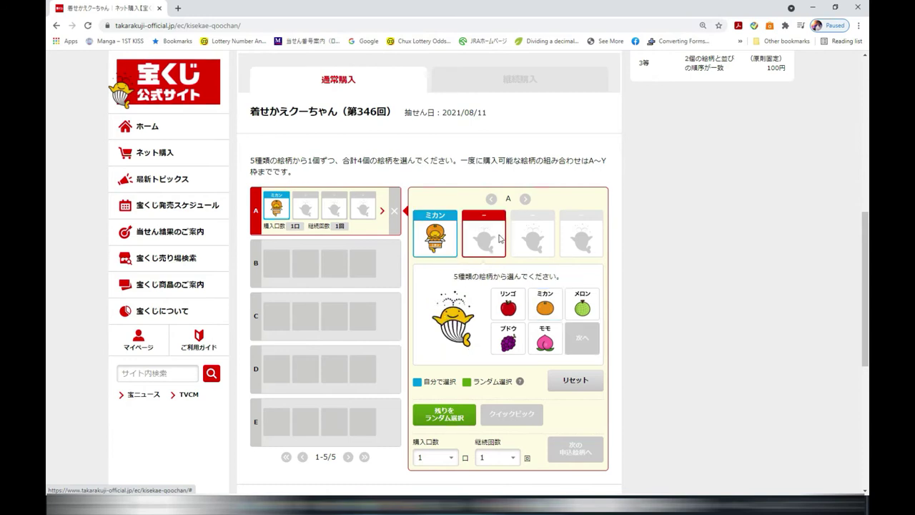
left_click(583, 308)
left_click(543, 238)
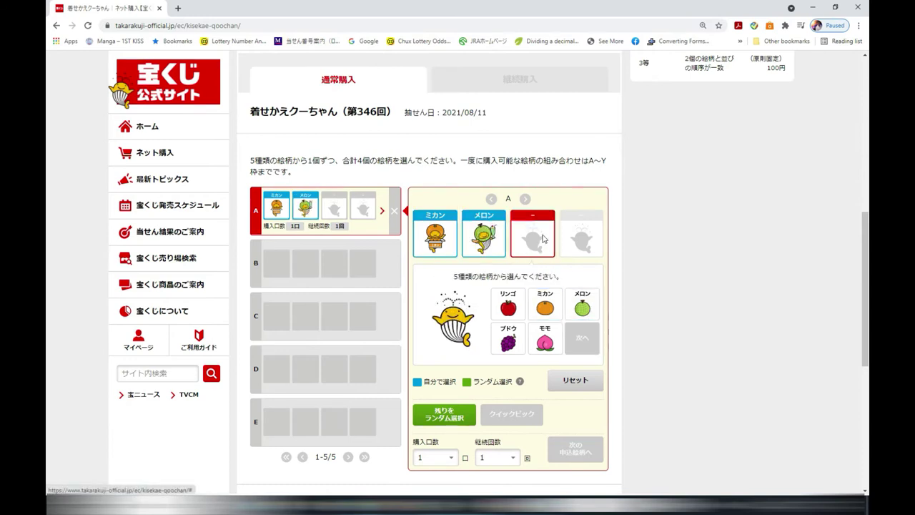
left_click(545, 307)
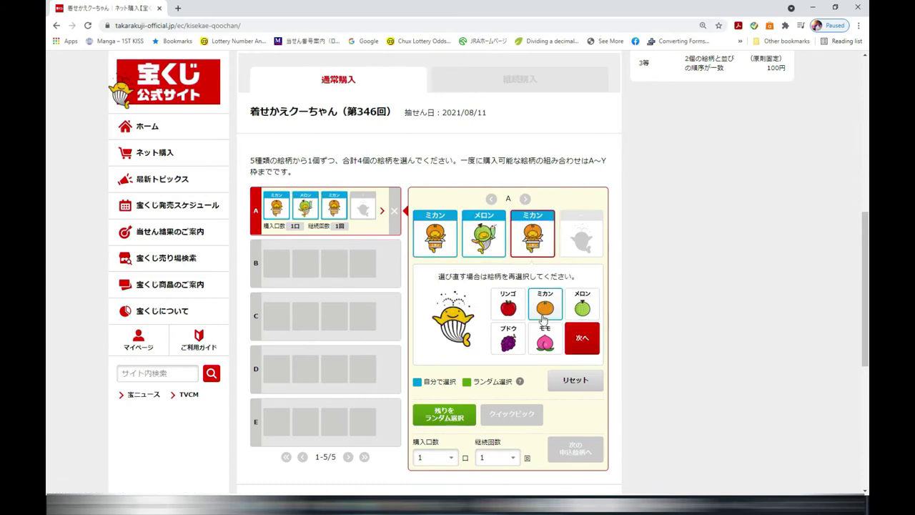
left_click(579, 248)
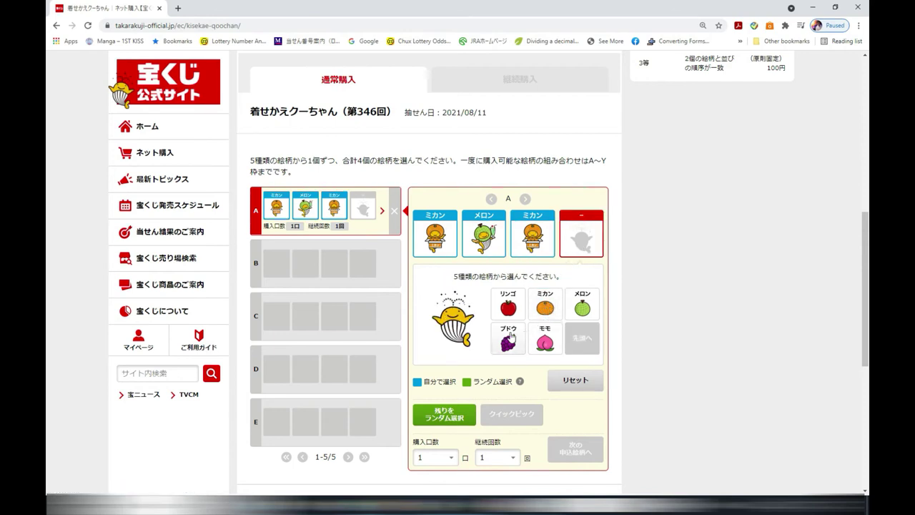
left_click(509, 307)
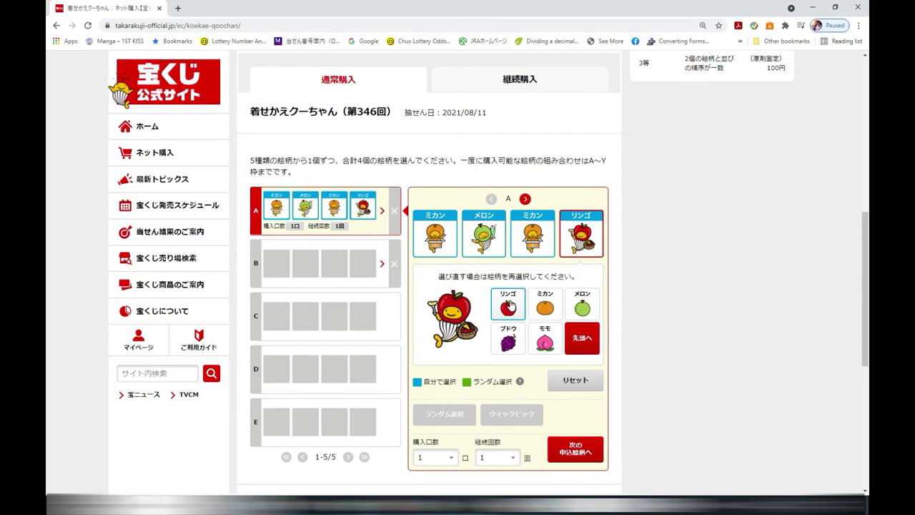
left_click(581, 333)
scroll(665, 393, "down", 3)
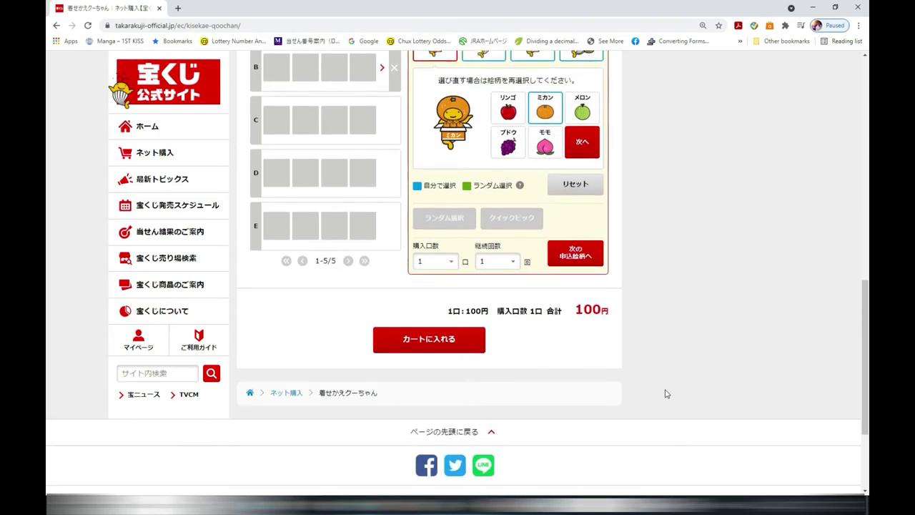
- Add the ミカン-メロン-ミカン-リンゴ ticket to the cart and proceed to お支払い内容のご確認
left_click(404, 341)
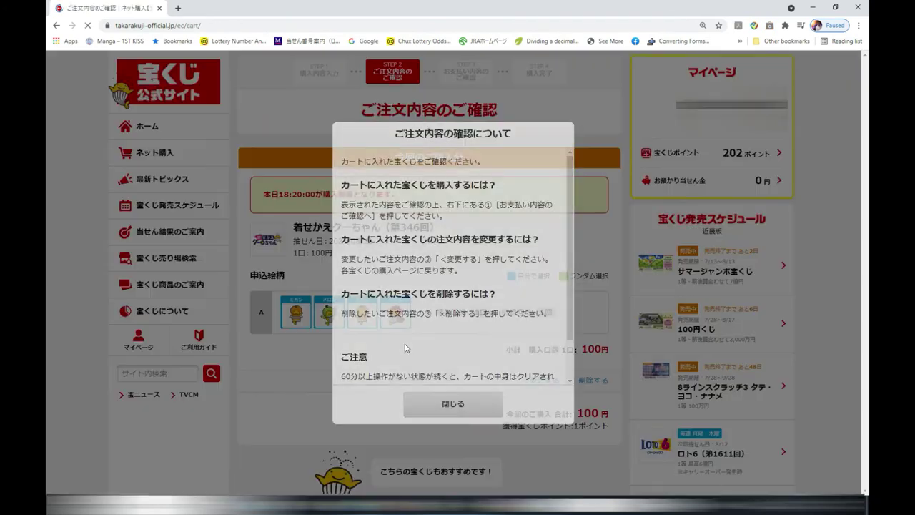
left_click(434, 403)
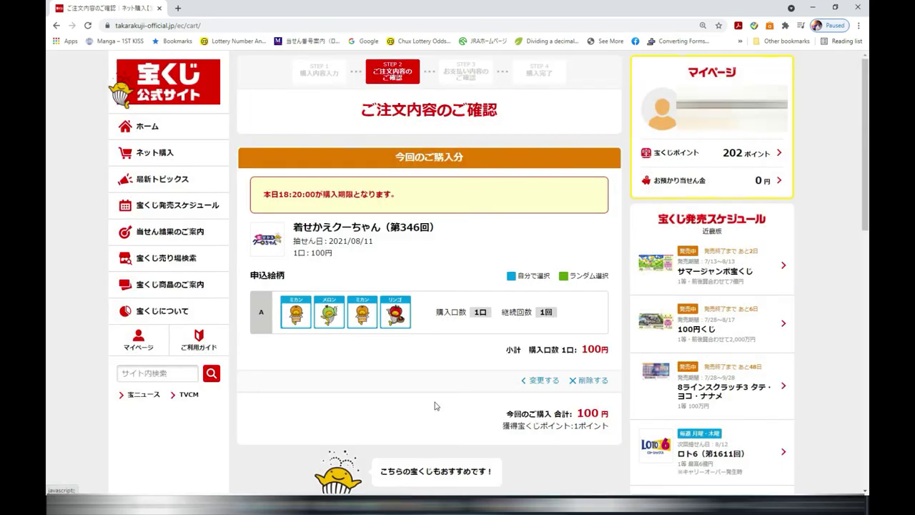
scroll(515, 396, "down", 3)
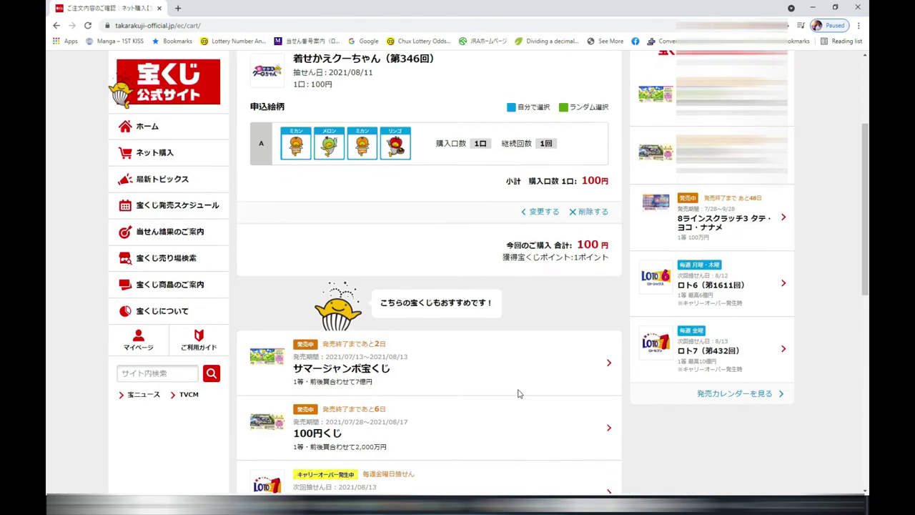
scroll(519, 394, "down", 3)
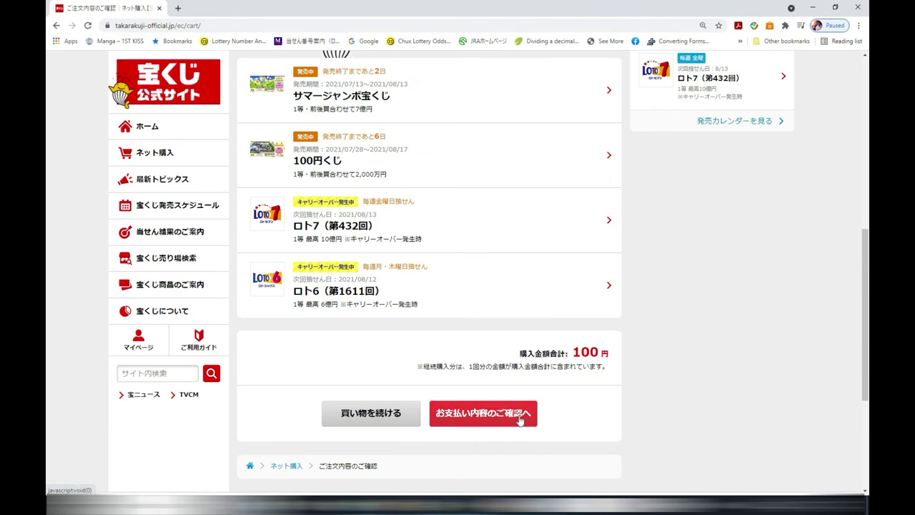
left_click(477, 416)
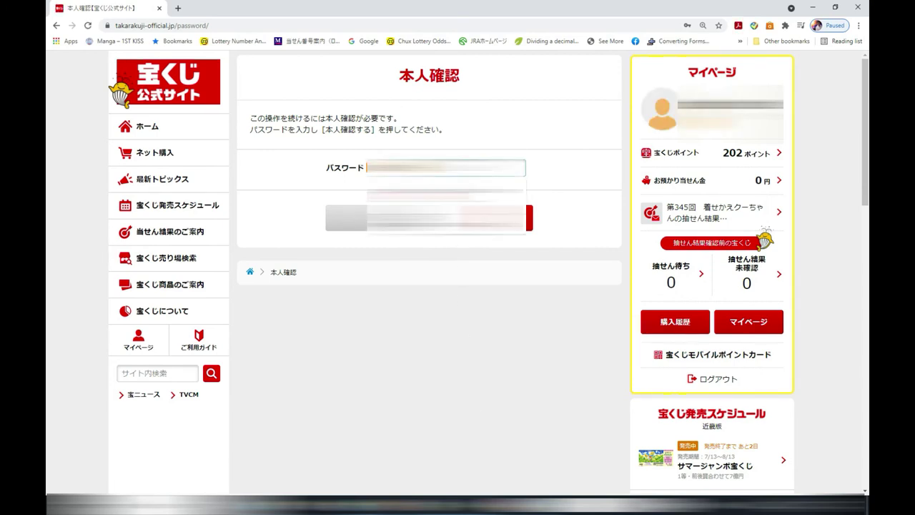
- Pick the saved account password and pass the 本人確認 identity check
key("Down")
key("Return")
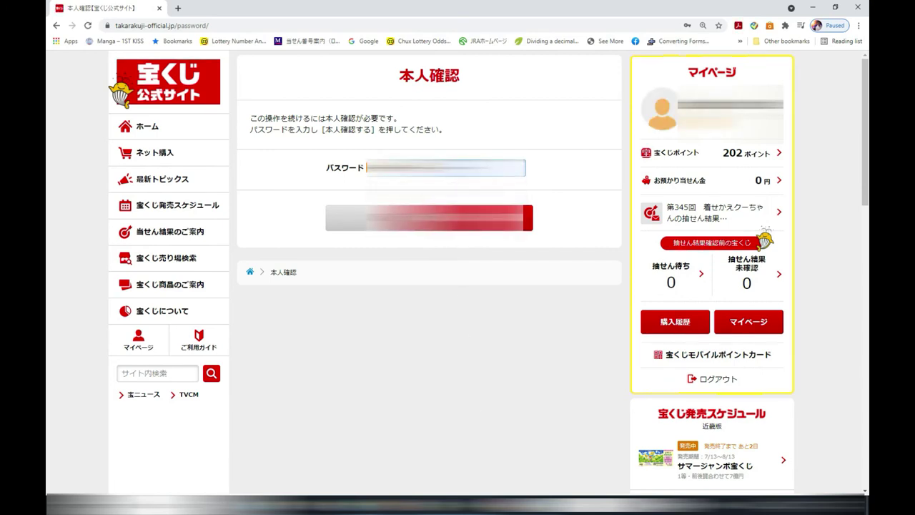
left_click(484, 224)
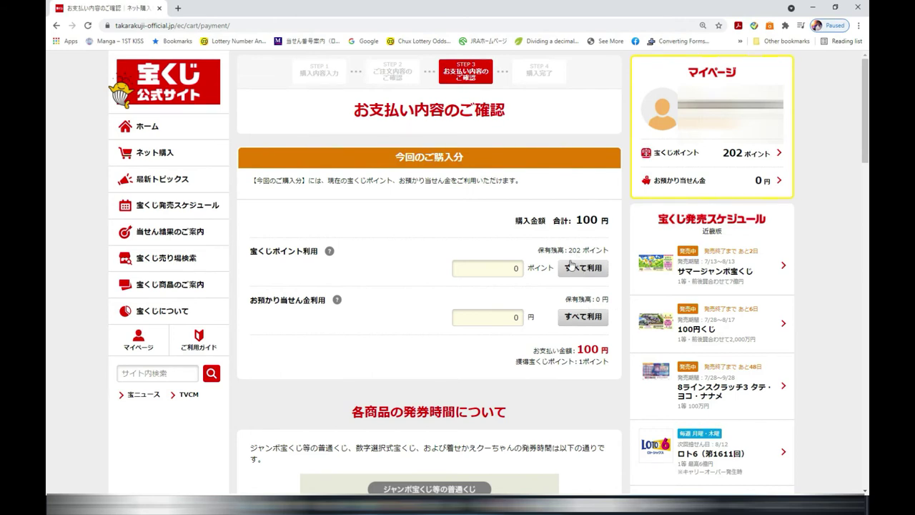
- Enter 100 in the 宝くじポイント利用 field and scroll down to the confirmation checkboxes
left_click(509, 270)
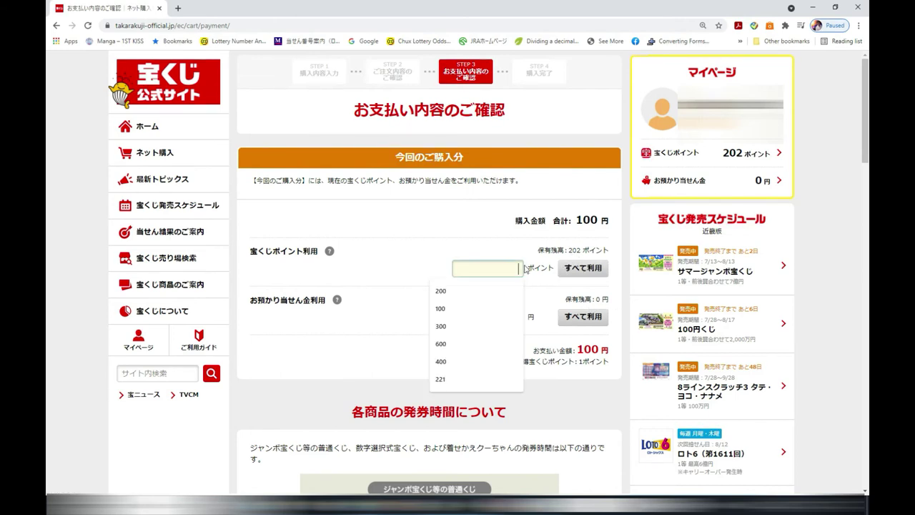
type("100")
key("Tab")
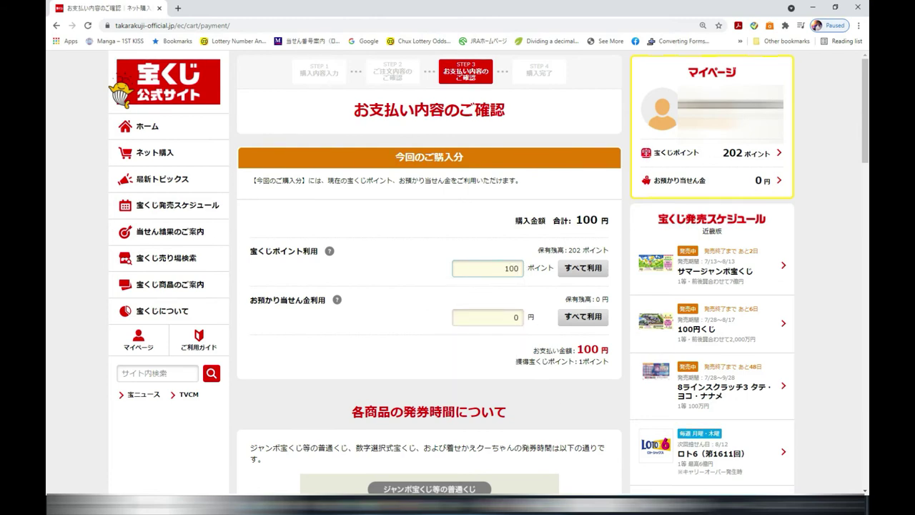
scroll(573, 449, "down", 10)
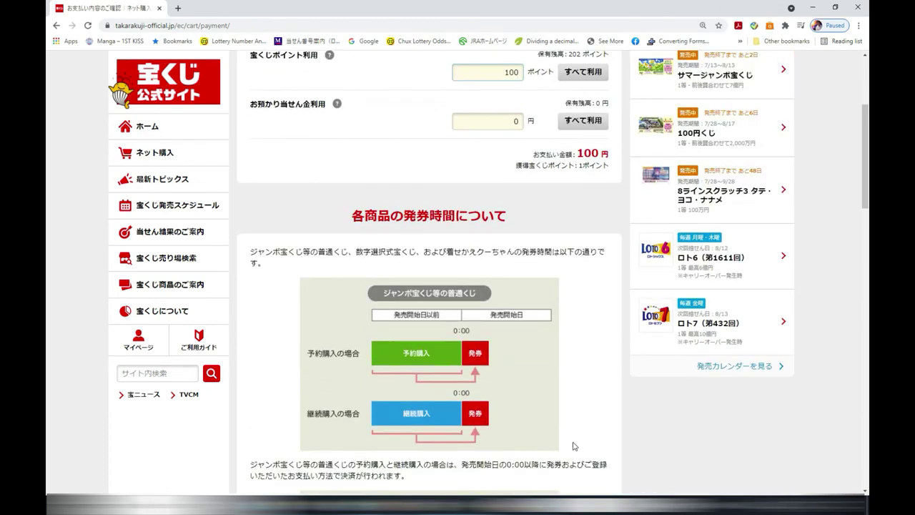
scroll(573, 445, "down", 1)
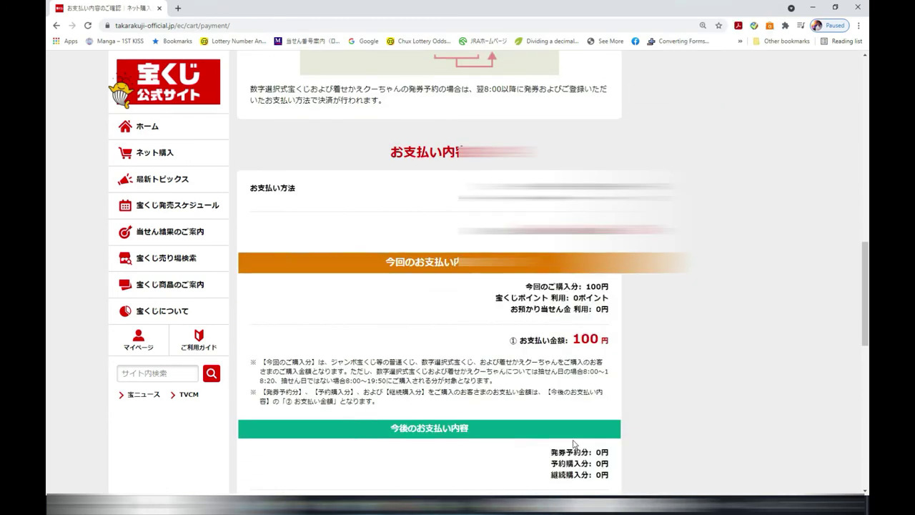
scroll(576, 439, "down", 3)
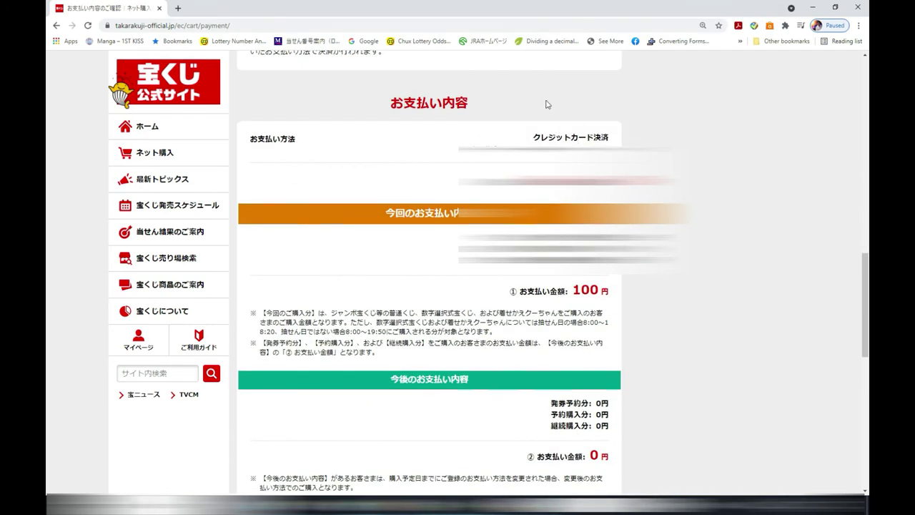
scroll(547, 116, "down", 3)
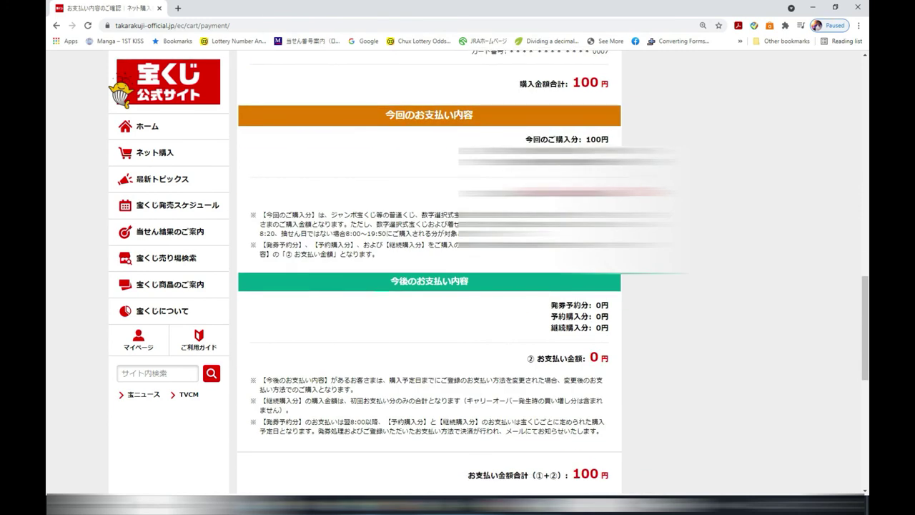
scroll(593, 177, "down", 2)
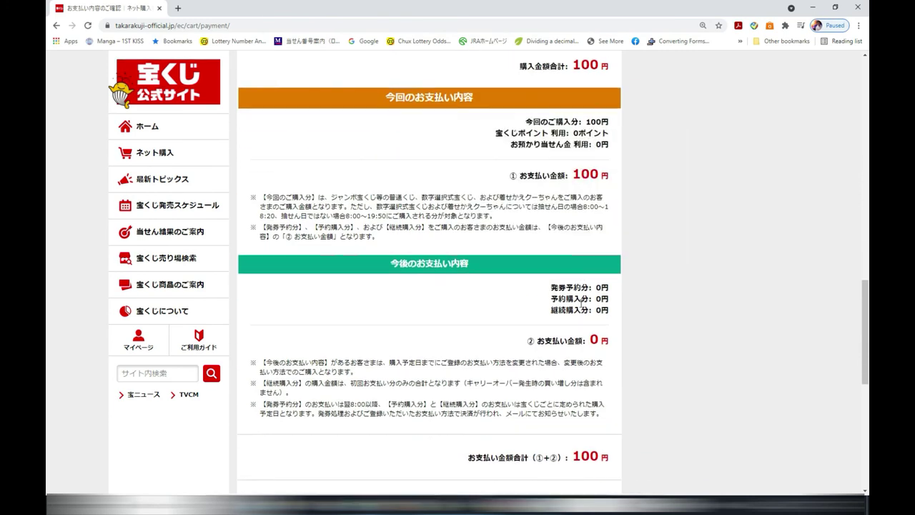
- Tick the age/residence and order-checked declarations, then place the order with 購入する
left_click(343, 426)
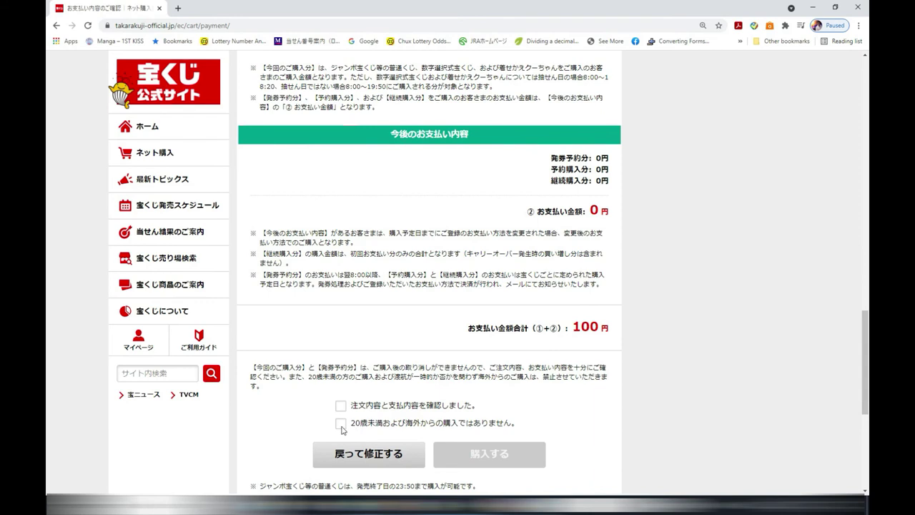
left_click(342, 406)
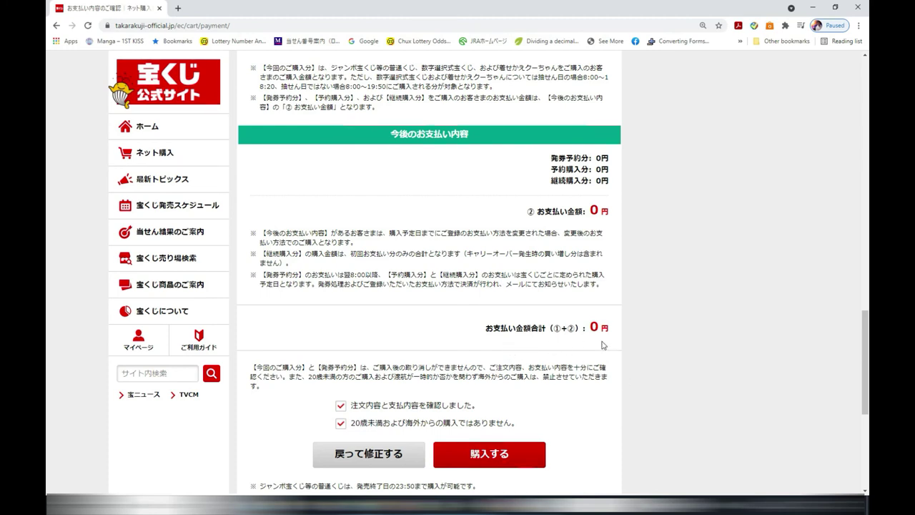
left_click(514, 463)
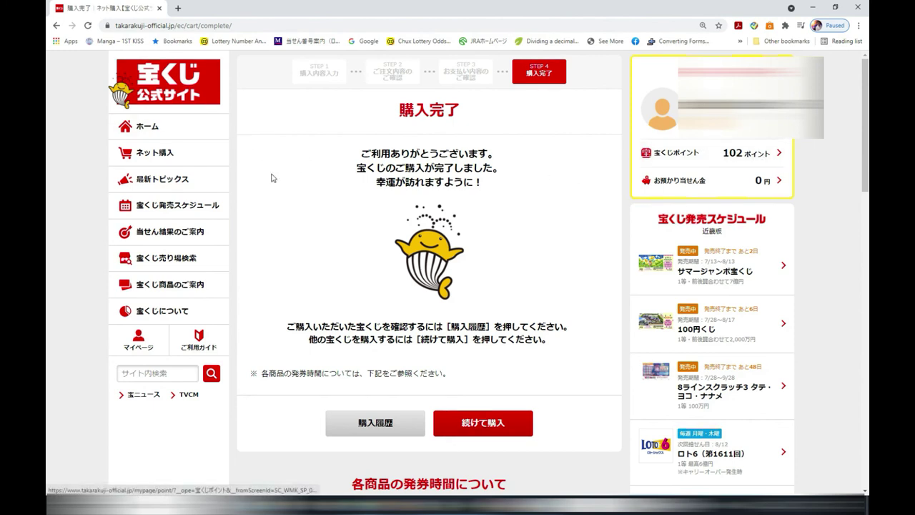
- From ホーム, open My Page's 抽せん待ち list and view the 第346回 ticket's details
left_click(141, 132)
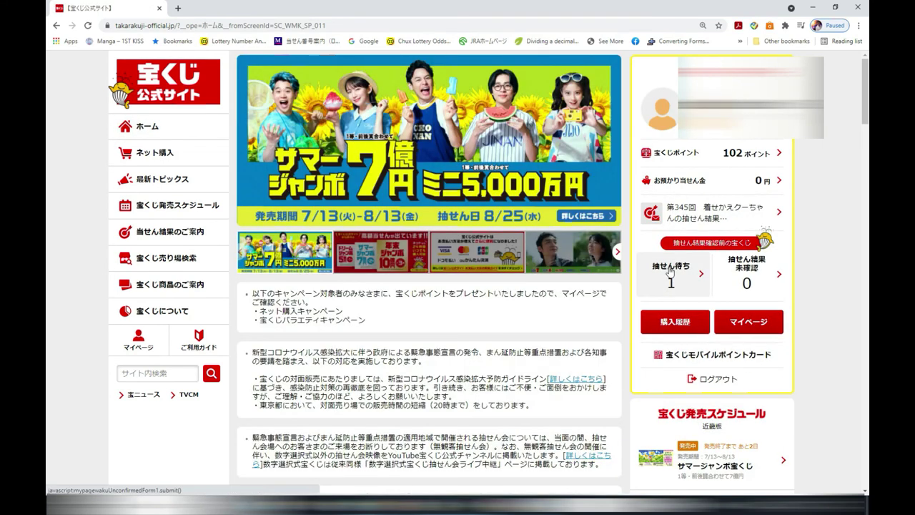
left_click(687, 281)
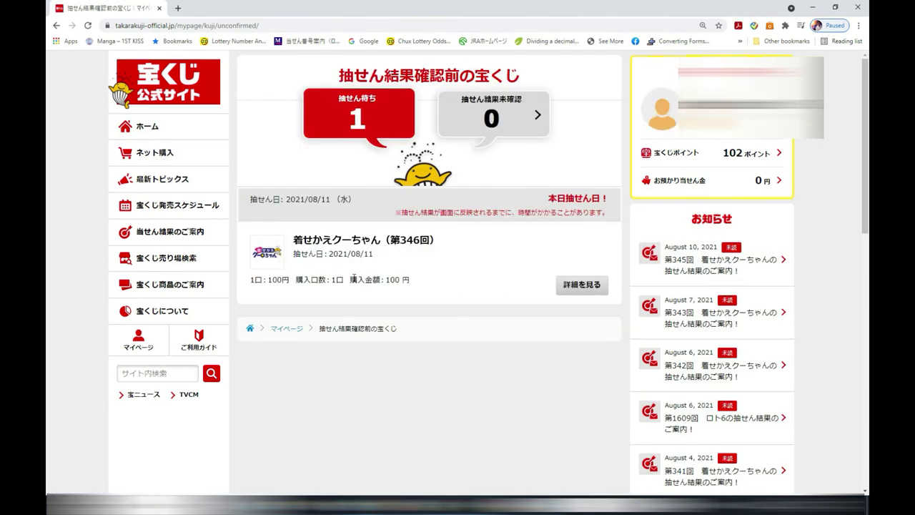
left_click(576, 286)
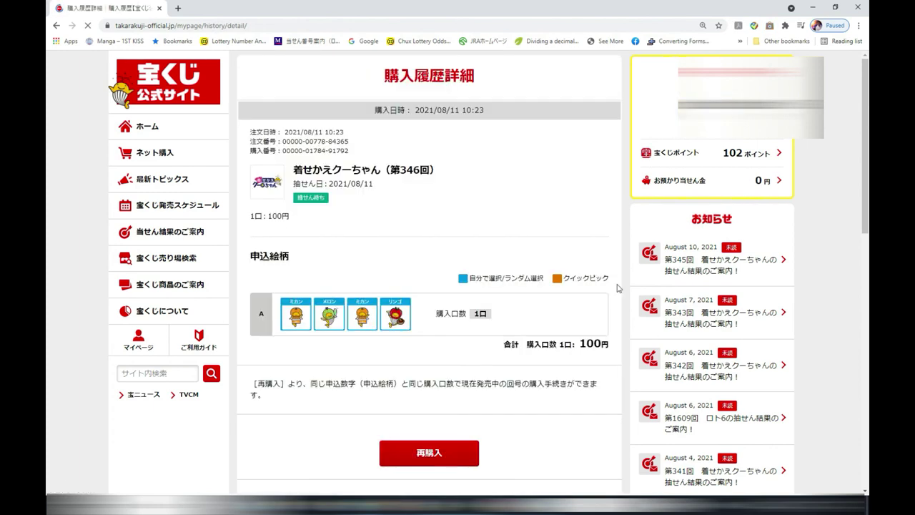